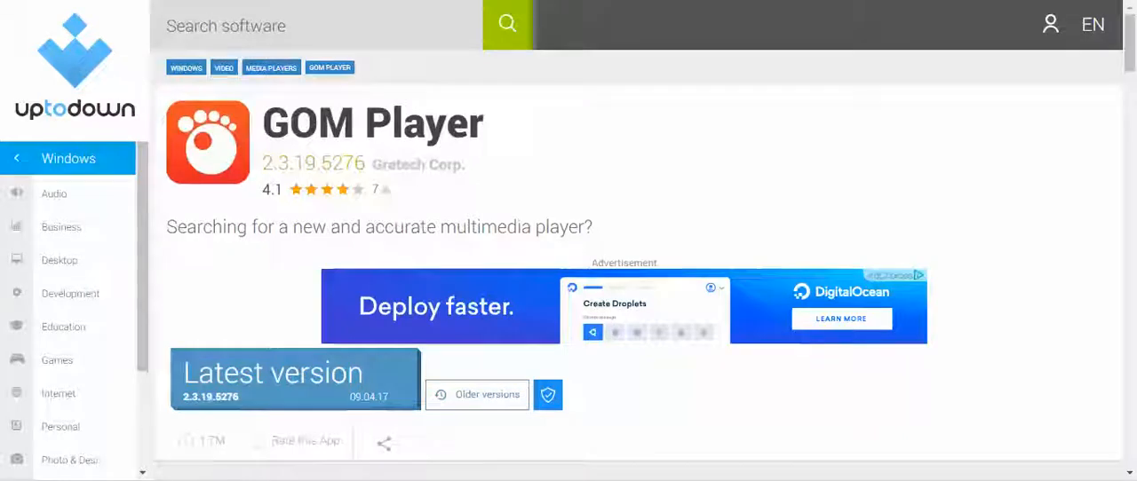
# Switch to GOM Player and open the signlanguagevideo file from SD Card (D:)
pyautogui.click(542, 480)
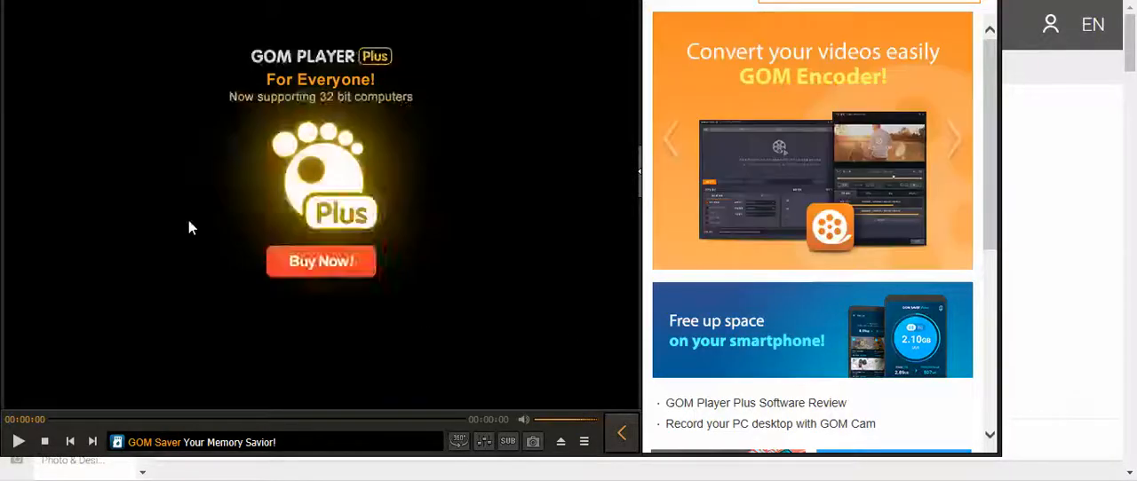
pyautogui.rightClick(88, 112)
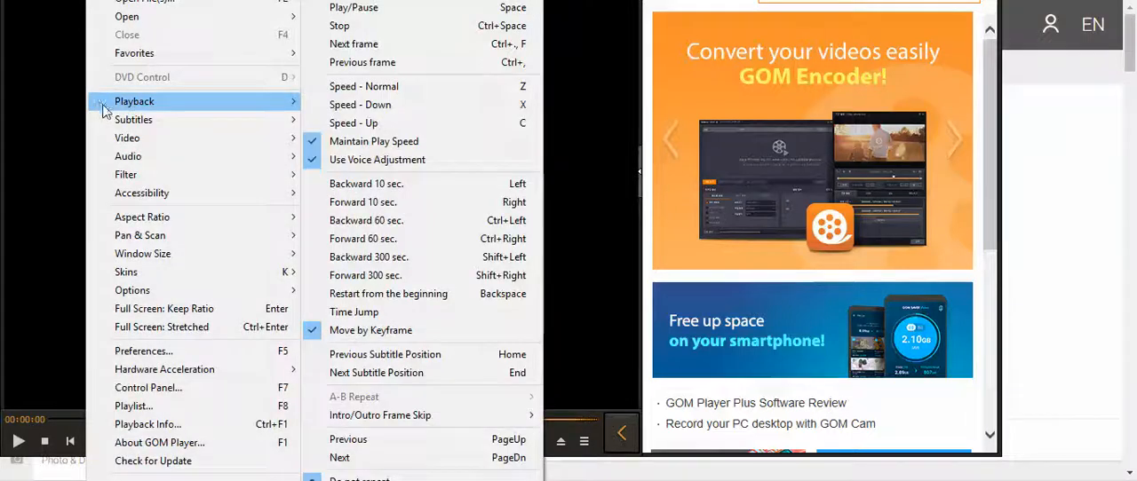
pyautogui.click(150, 2)
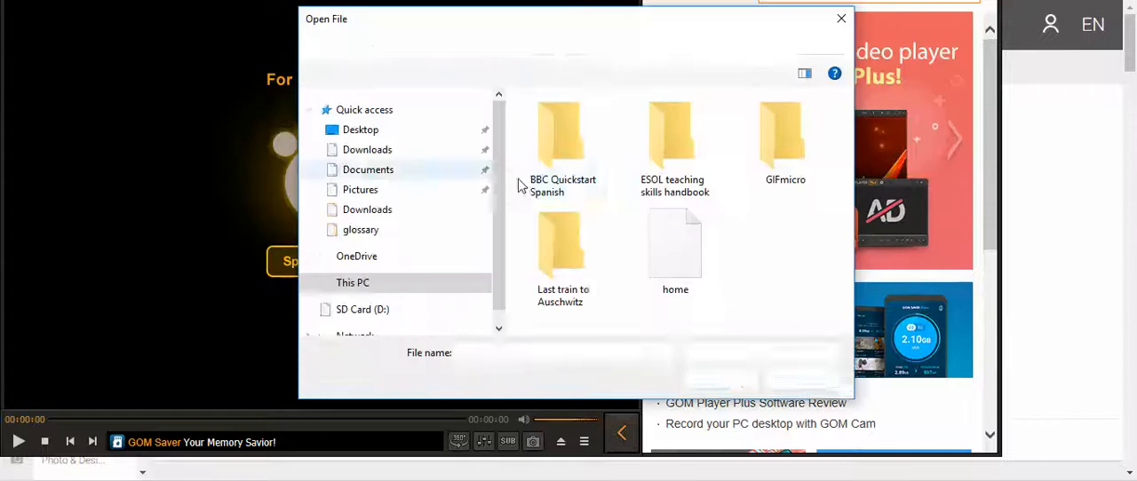
pyautogui.click(387, 309)
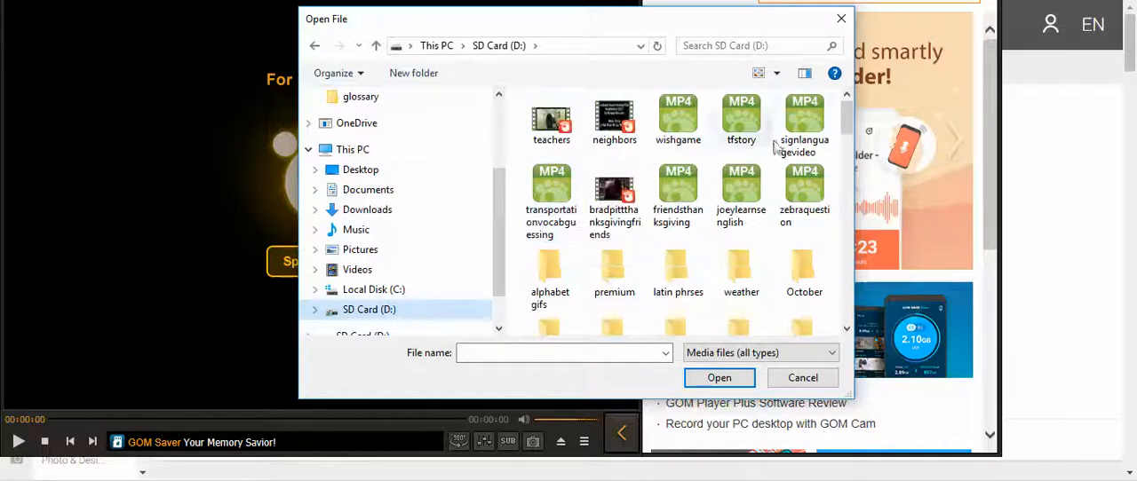
pyautogui.click(803, 123)
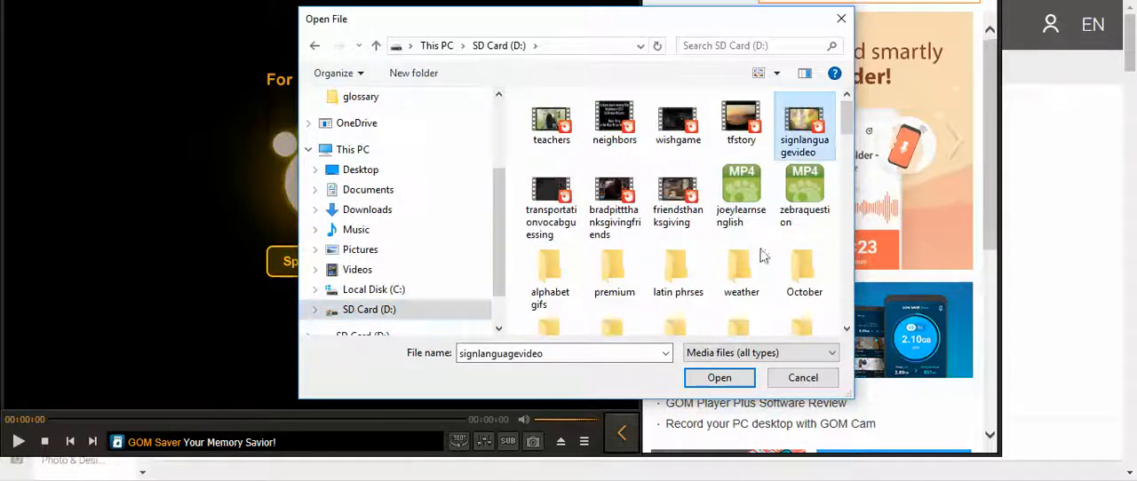
pyautogui.click(730, 382)
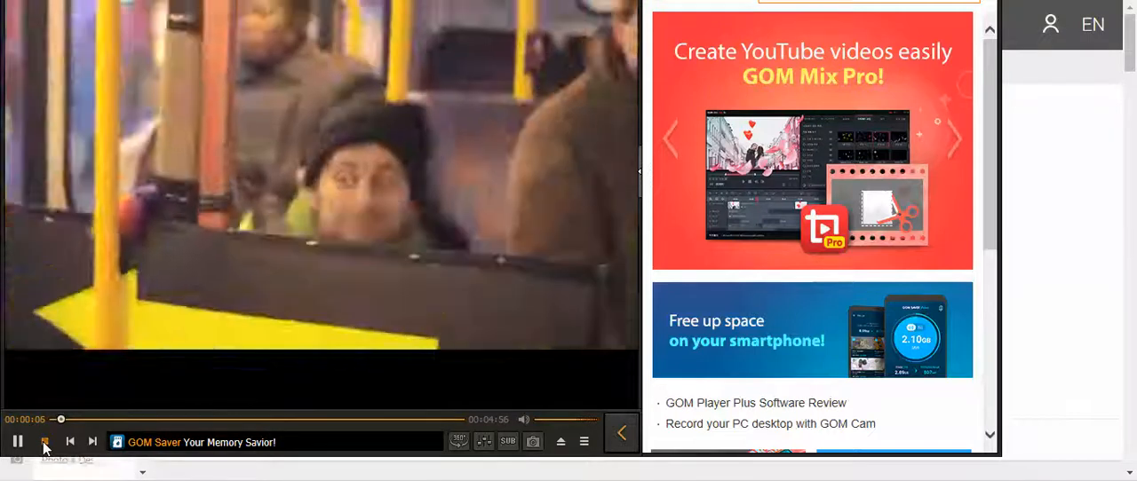
# Restart the video from the beginning, save five still frames within its first 30 seconds, and stop playback
pyautogui.click(43, 443)
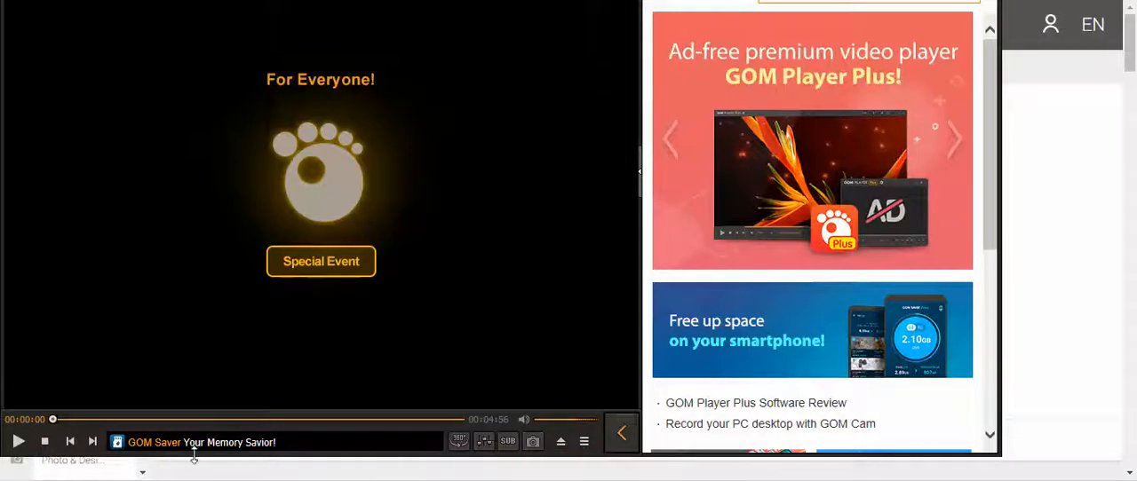
pyautogui.click(19, 447)
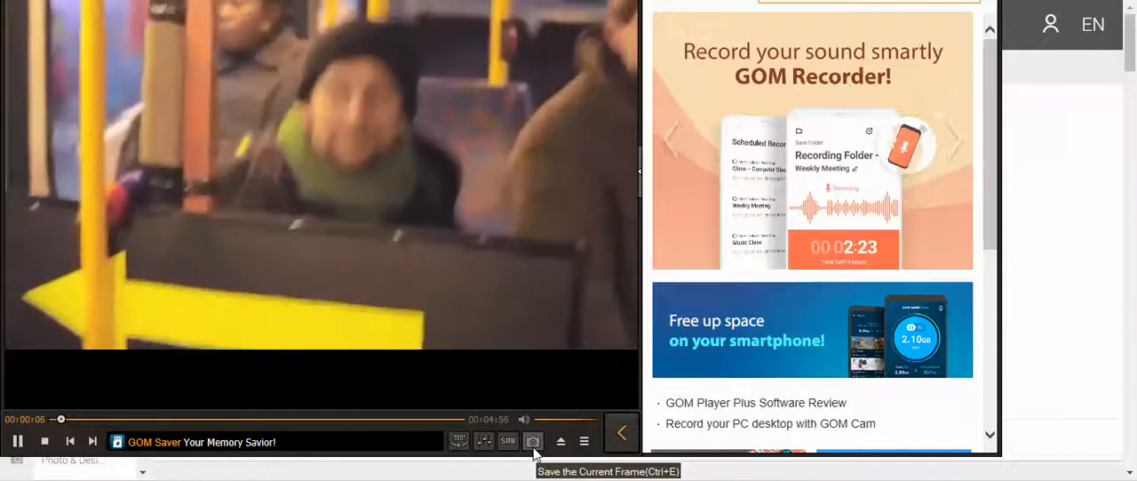
pyautogui.click(534, 453)
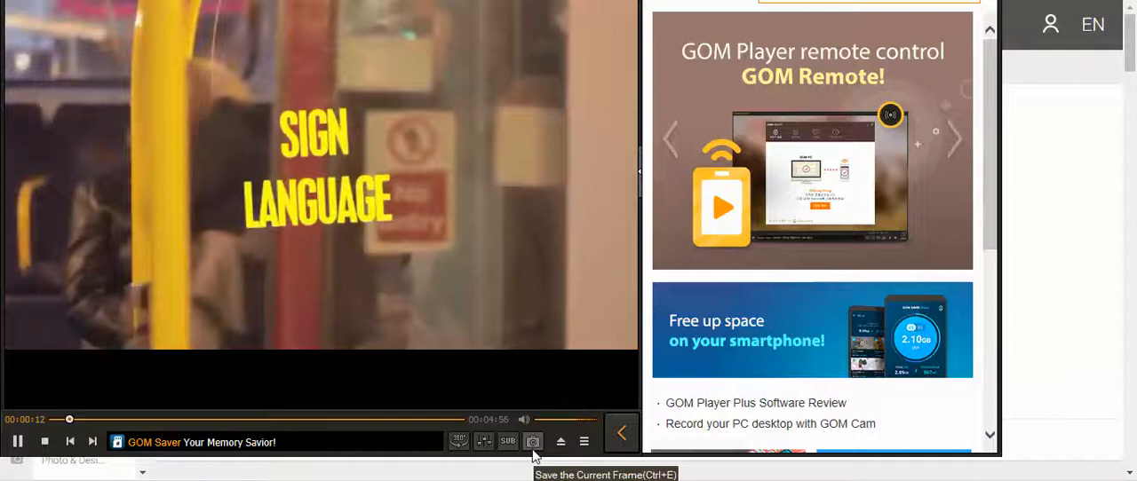
pyautogui.click(534, 443)
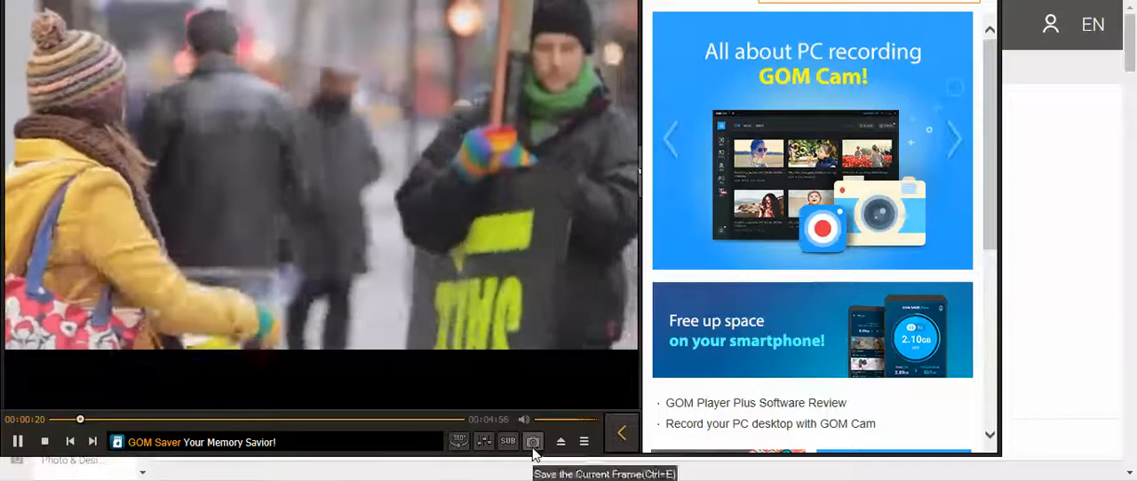
pyautogui.click(533, 451)
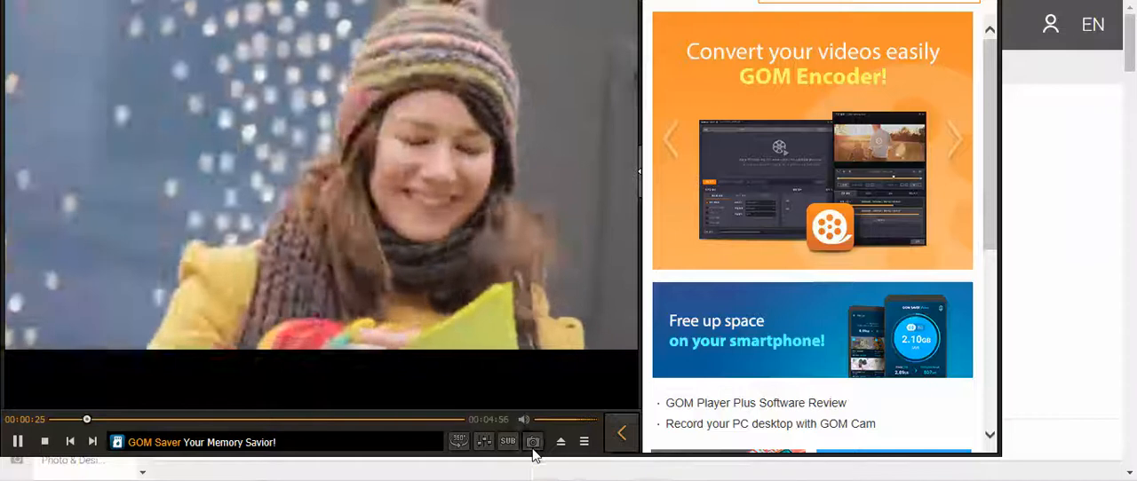
pyautogui.click(533, 452)
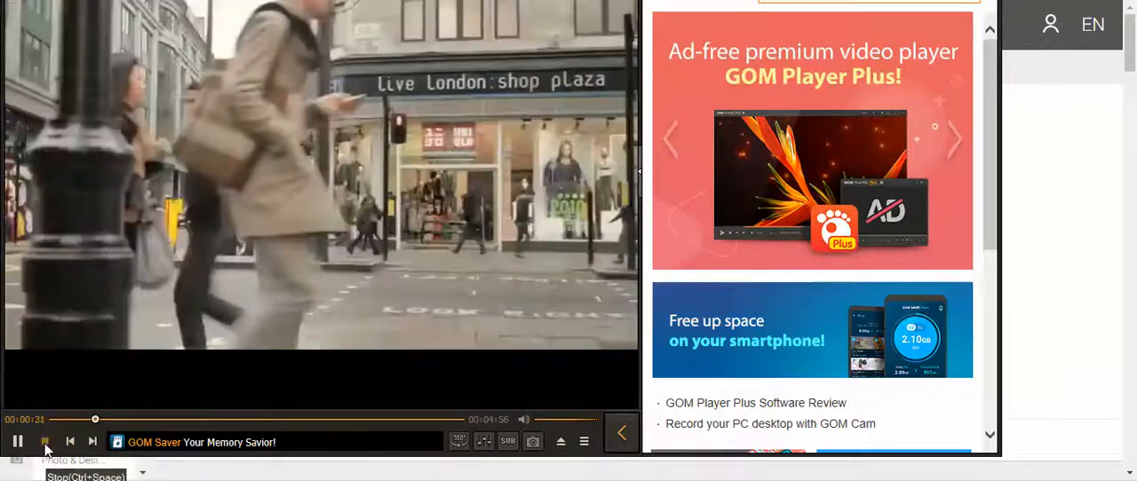
pyautogui.click(46, 443)
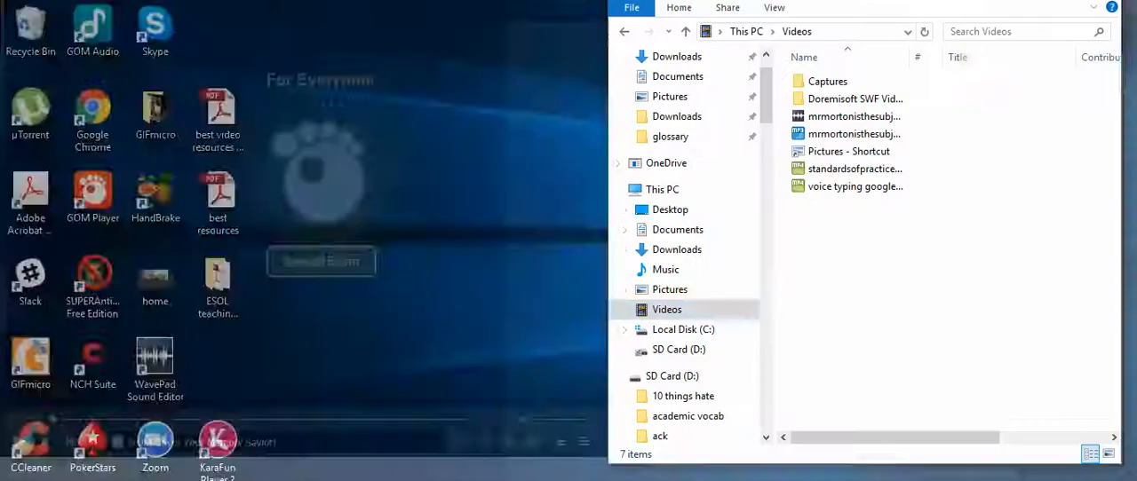
# Switch to File Explorer and open the Capture folder inside Documents > GOMPlayer to view the saved frames
pyautogui.click(329, 445)
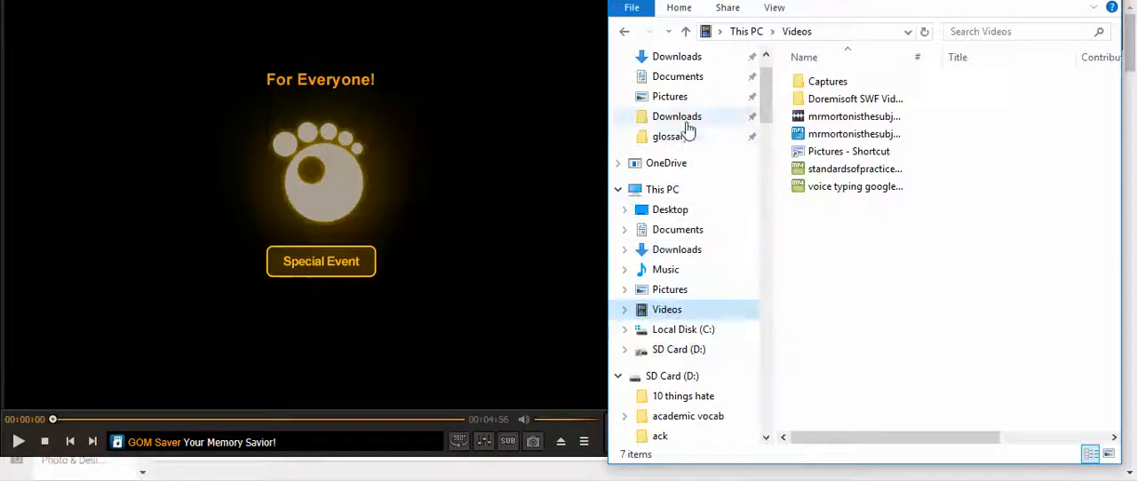
pyautogui.click(672, 232)
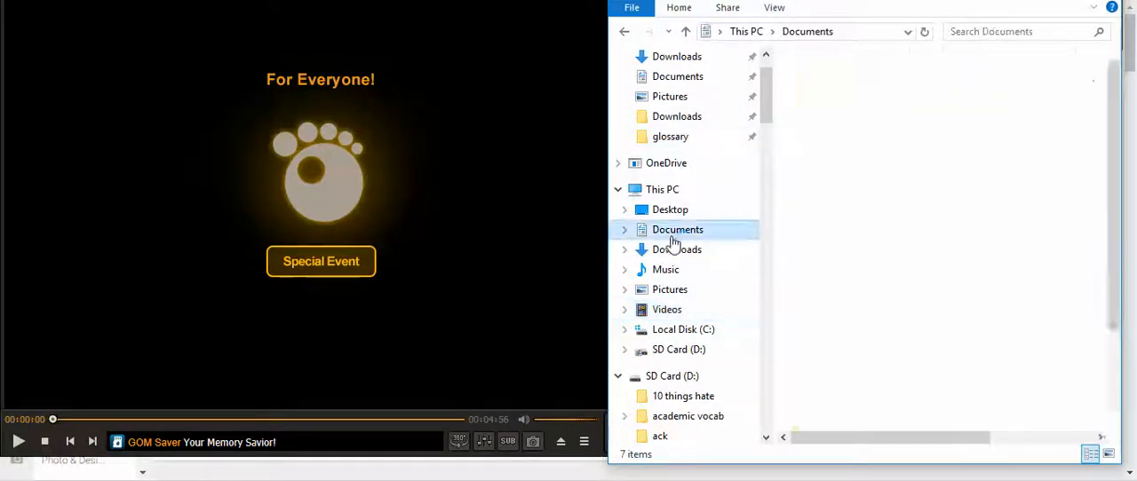
pyautogui.scroll(-2, 825, 259)
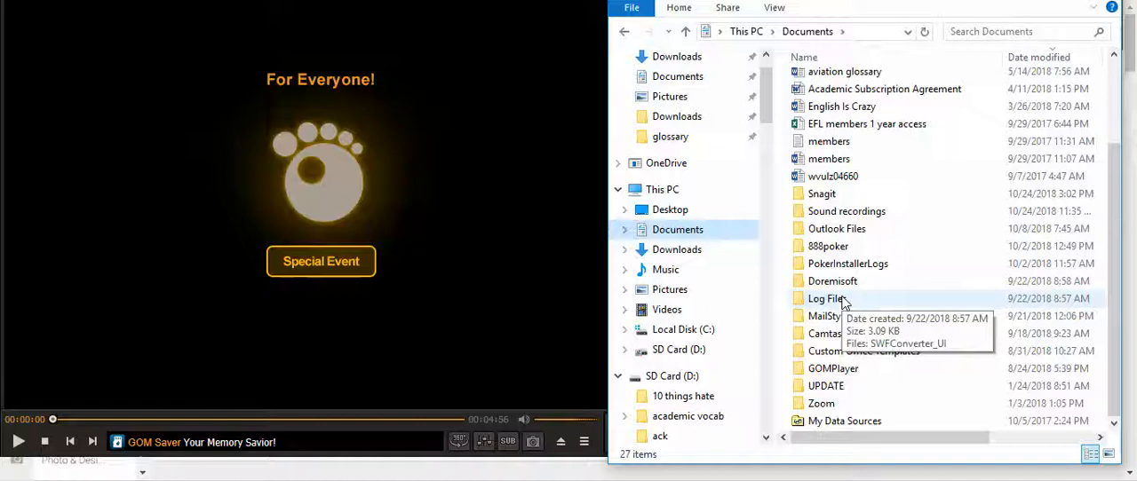
pyautogui.click(837, 371)
pyautogui.doubleClick(835, 373)
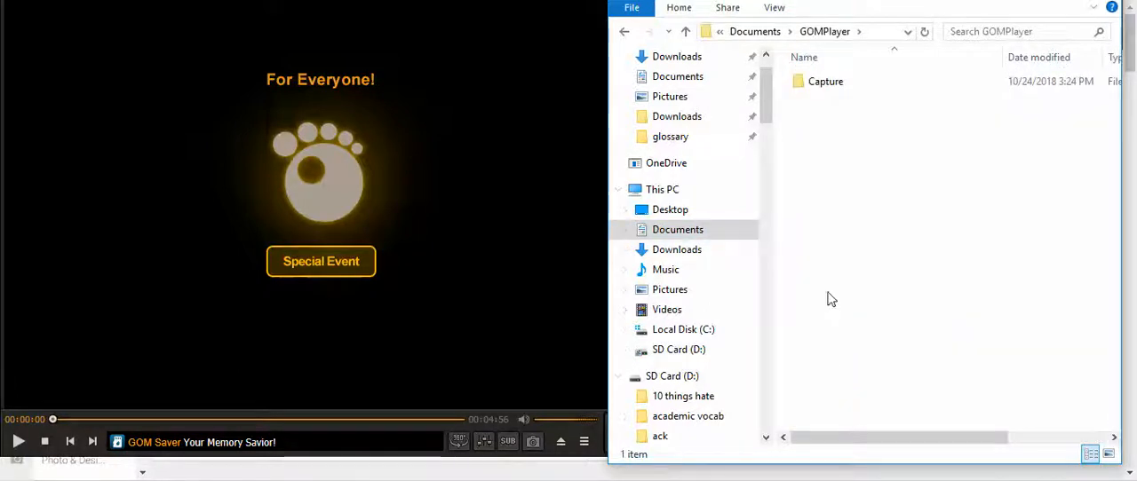
pyautogui.doubleClick(815, 88)
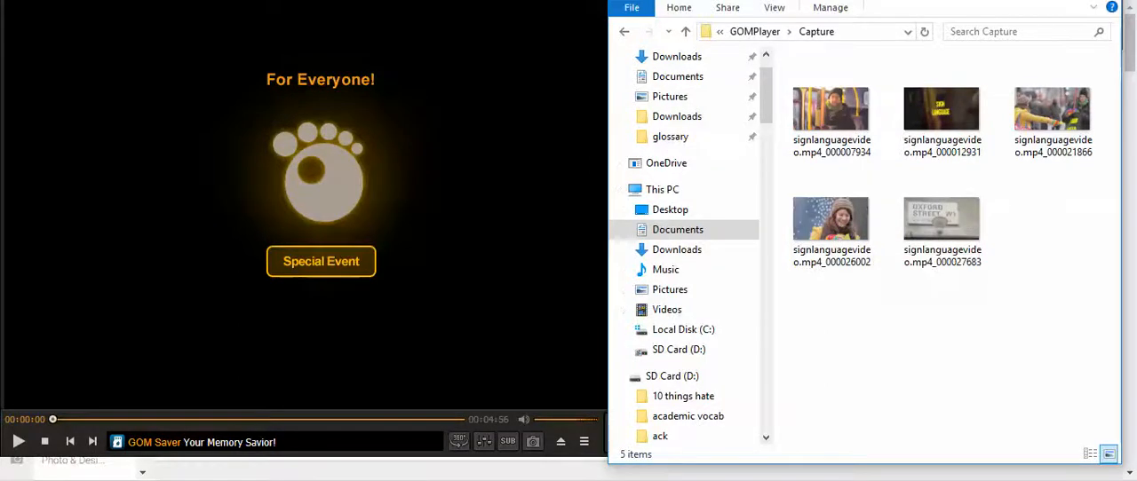
# Switch to PowerPoint, reposition its window over the player, and create a new blank presentation
pyautogui.hotkey('alt', 'Tab')
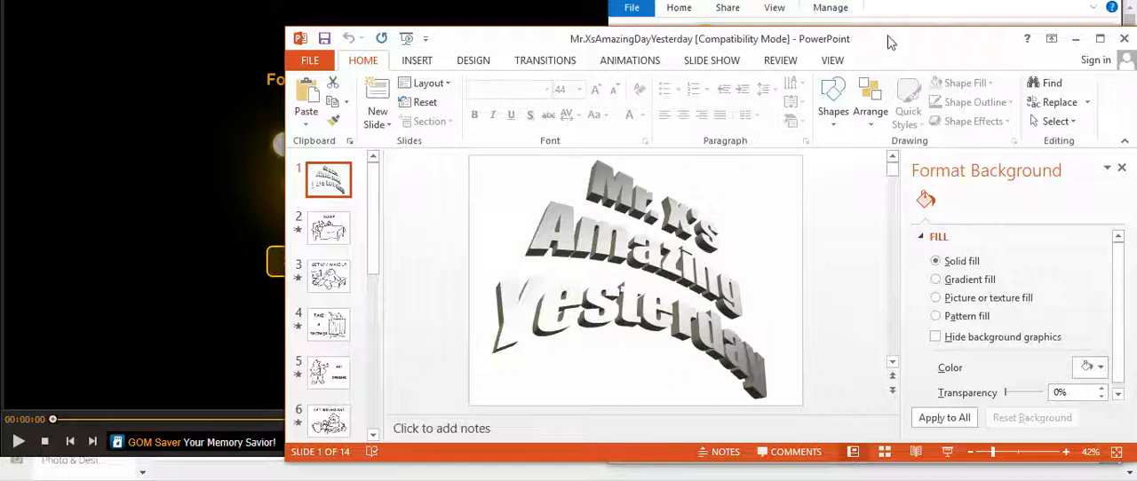
pyautogui.moveTo(892, 43); pyautogui.dragTo(673, 0)
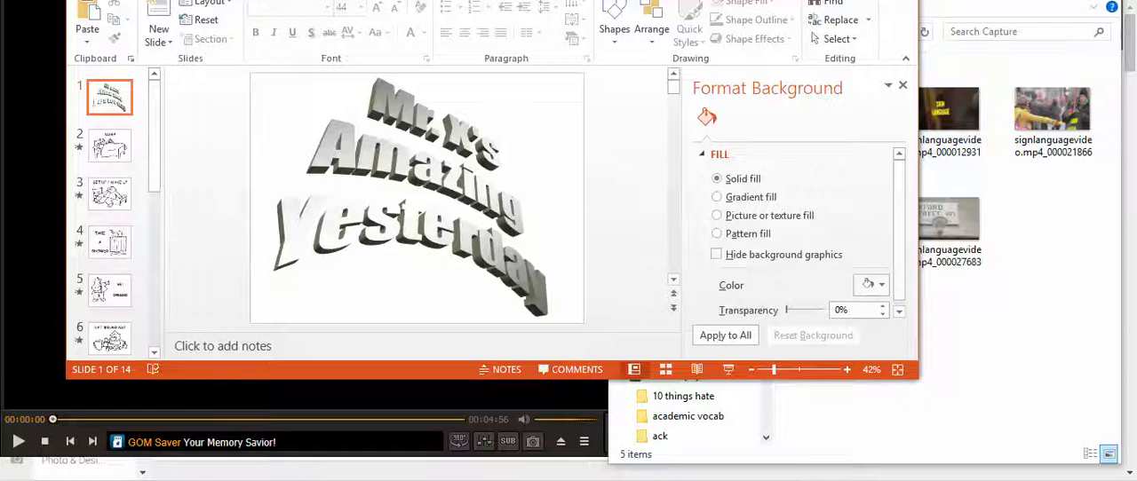
pyautogui.moveTo(276, 0); pyautogui.dragTo(376, 76)
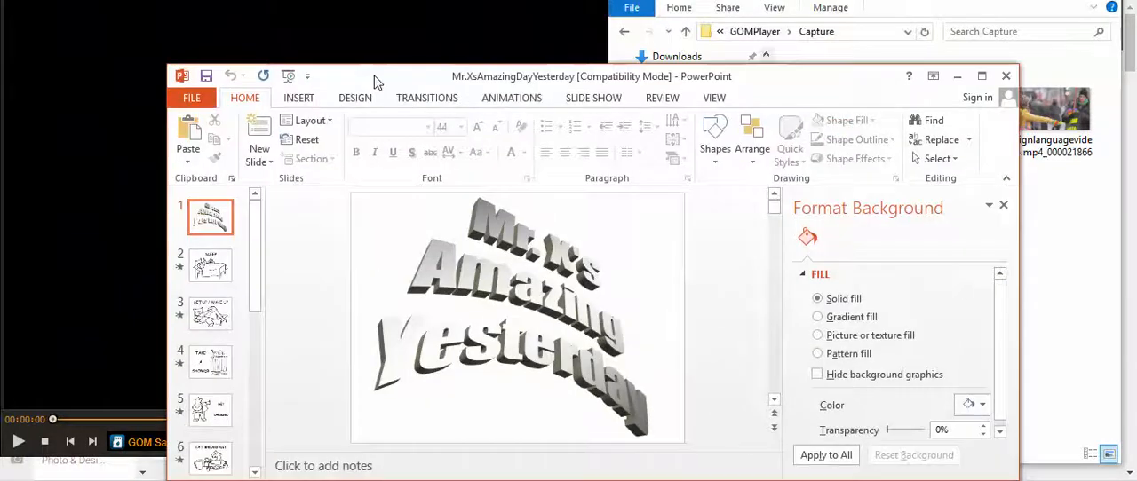
pyautogui.click(206, 99)
pyautogui.click(204, 169)
pyautogui.click(435, 317)
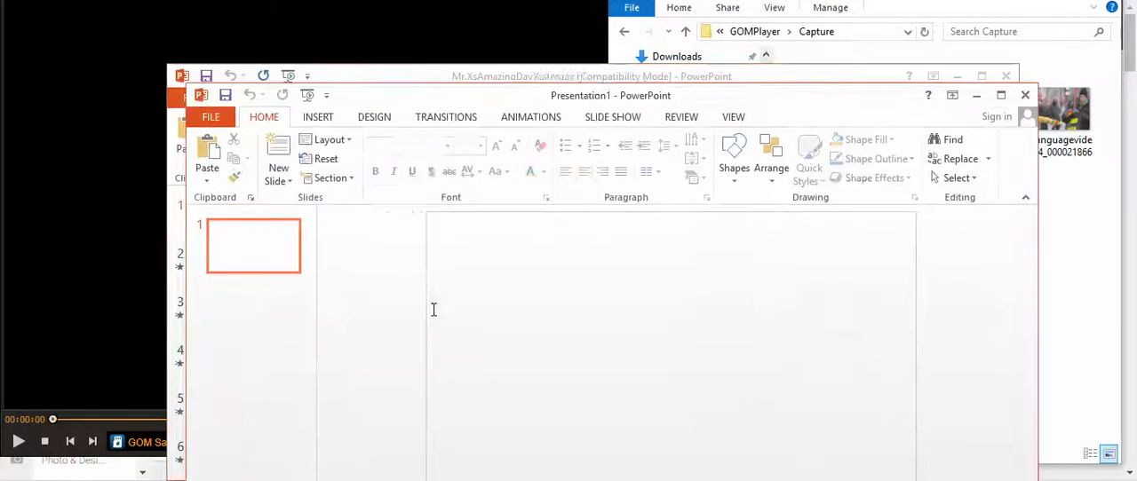
# Start a new photo album and add all five signlanguagevideo frames from the Documents > GOMPlayer > Capture folder
pyautogui.click(320, 118)
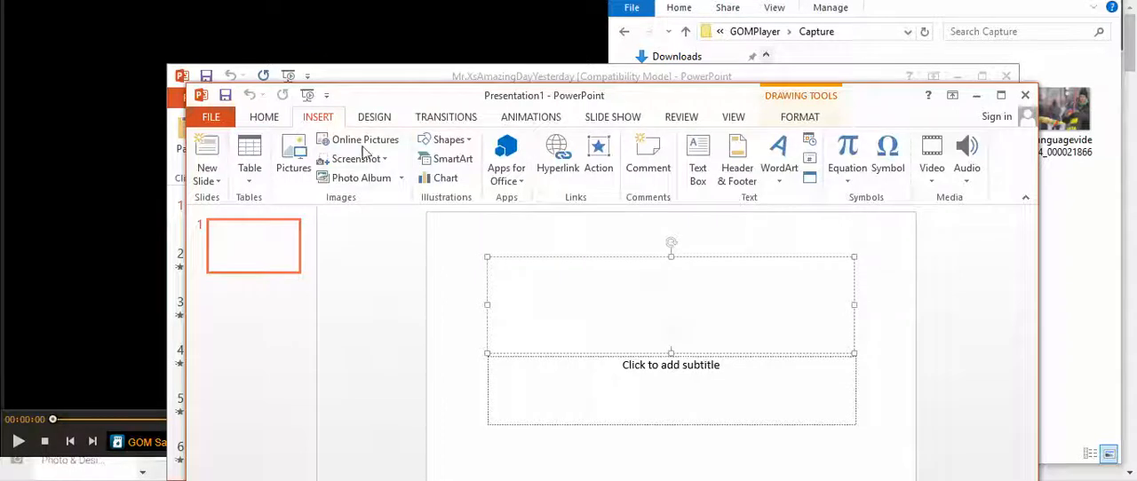
pyautogui.click(401, 180)
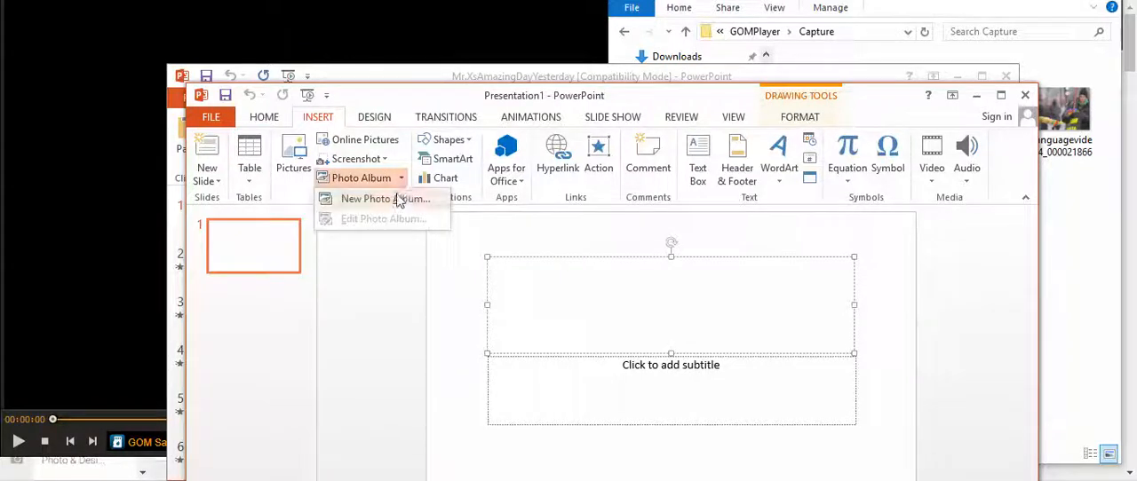
pyautogui.click(403, 201)
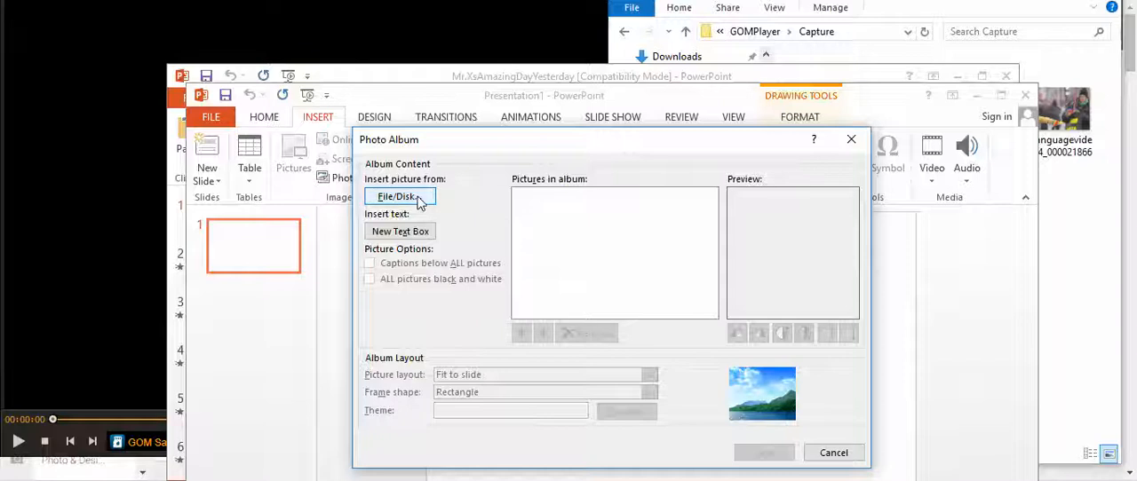
pyautogui.click(419, 202)
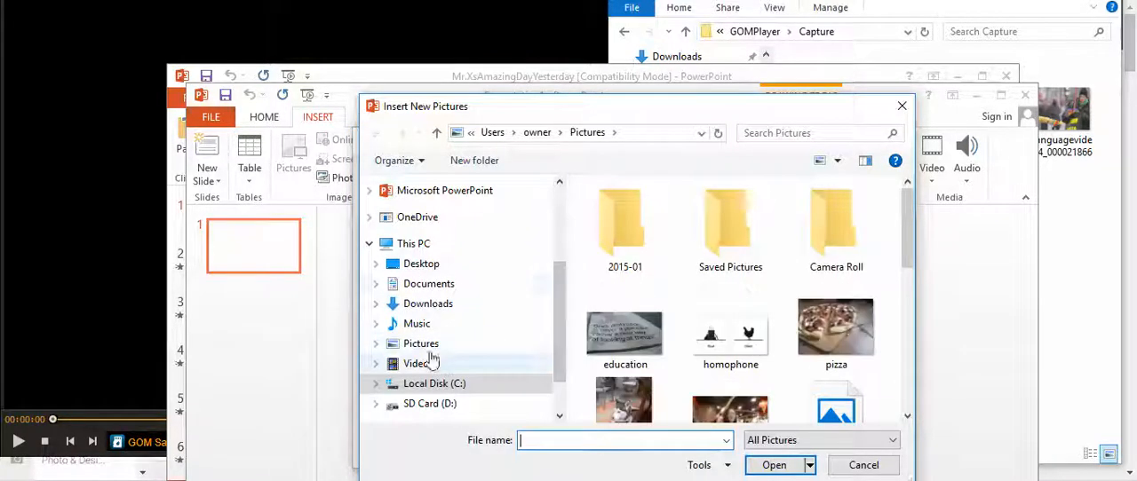
pyautogui.click(422, 286)
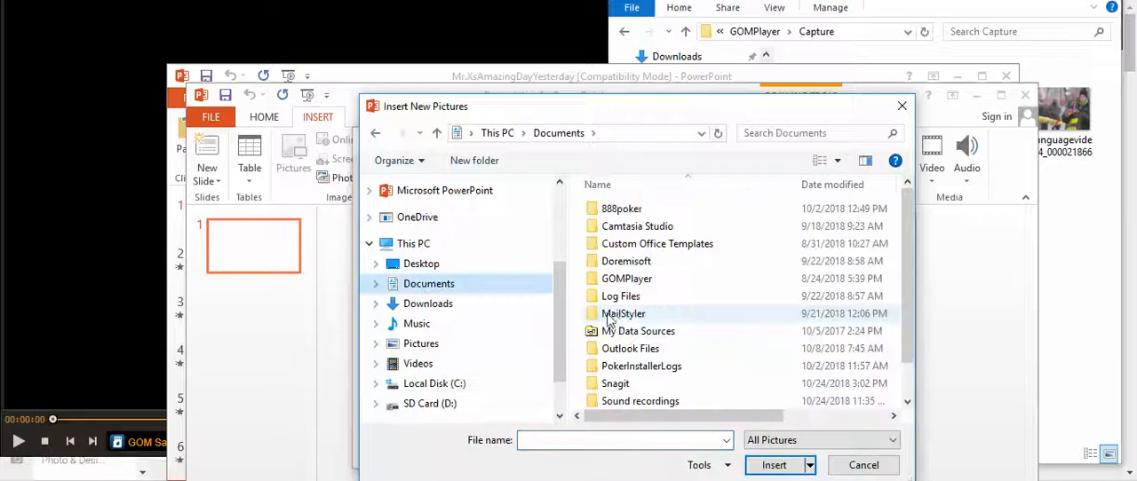
pyautogui.doubleClick(626, 279)
pyautogui.doubleClick(627, 217)
pyautogui.moveTo(576, 209); pyautogui.dragTo(885, 389)
pyautogui.click(791, 467)
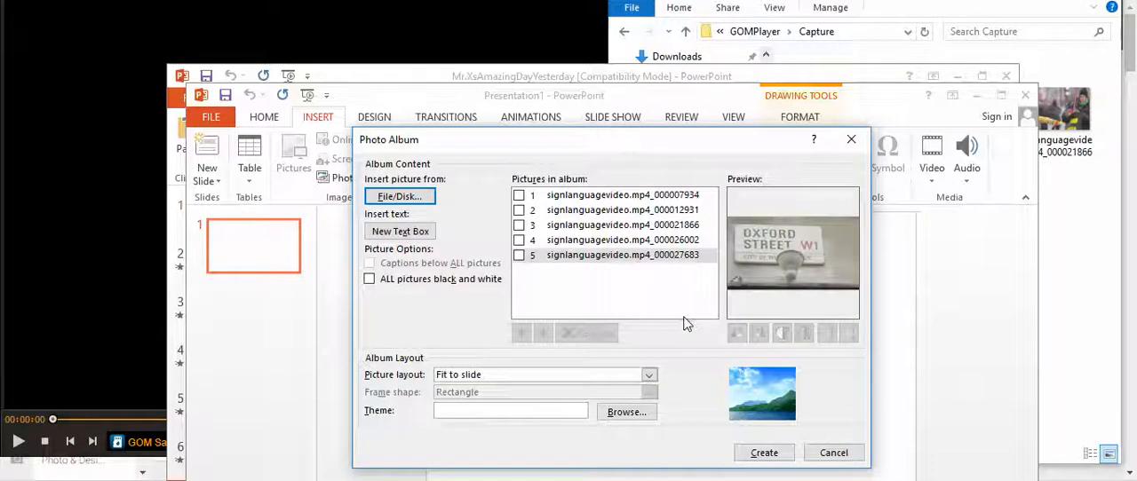
# Set the album's picture layout to 1 picture and create the photo album
pyautogui.click(649, 379)
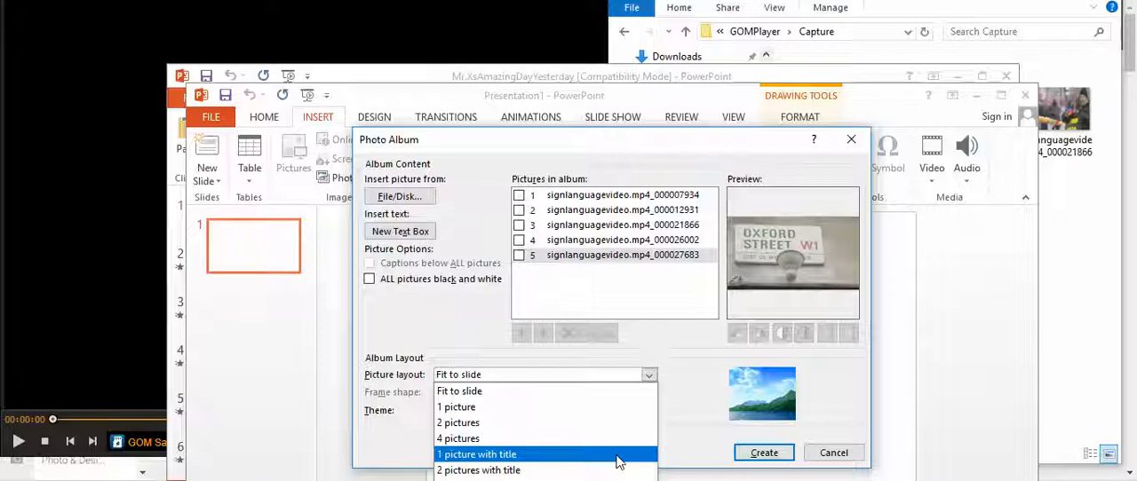
pyautogui.click(611, 409)
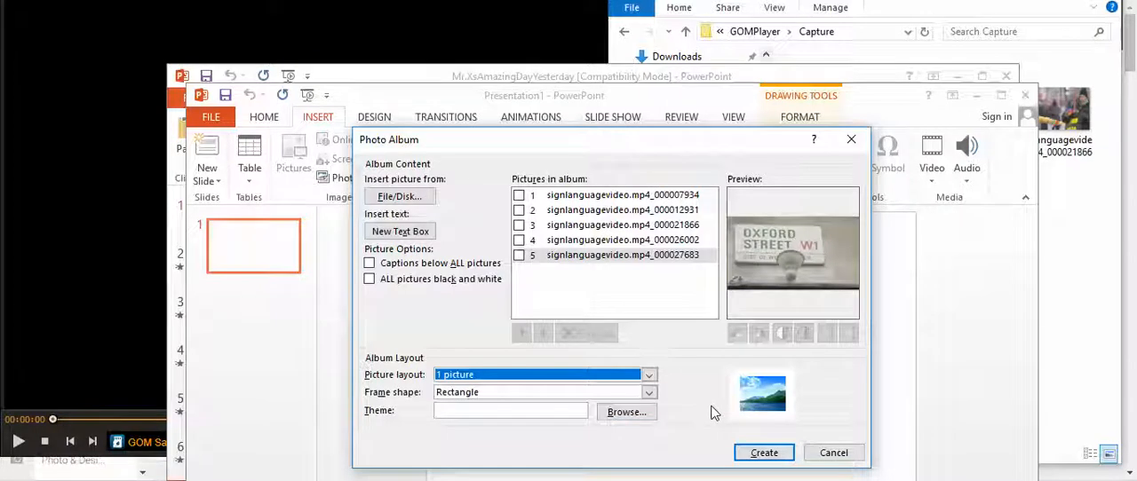
pyautogui.click(753, 454)
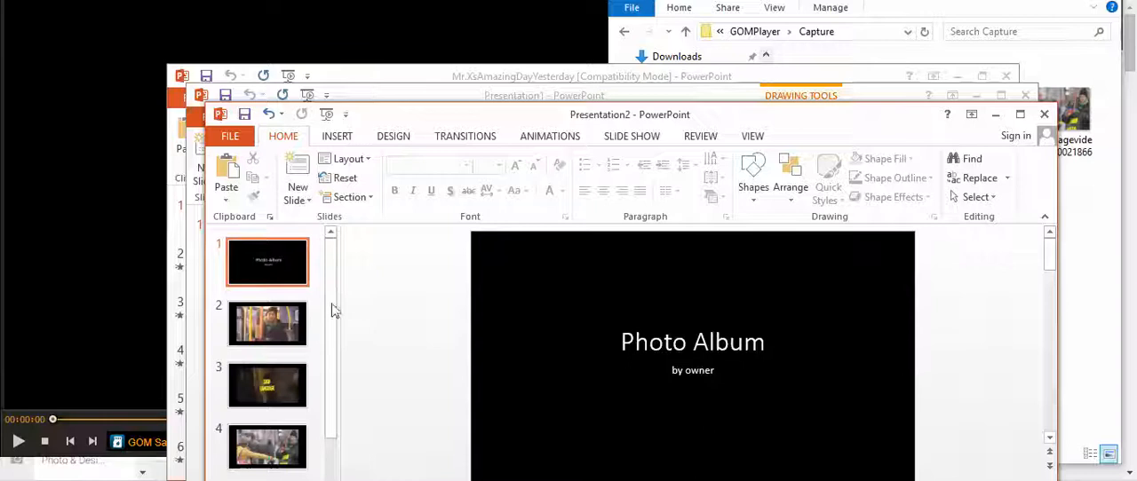
# Delete the album's title slide and look through the remaining picture slides
pyautogui.rightClick(290, 279)
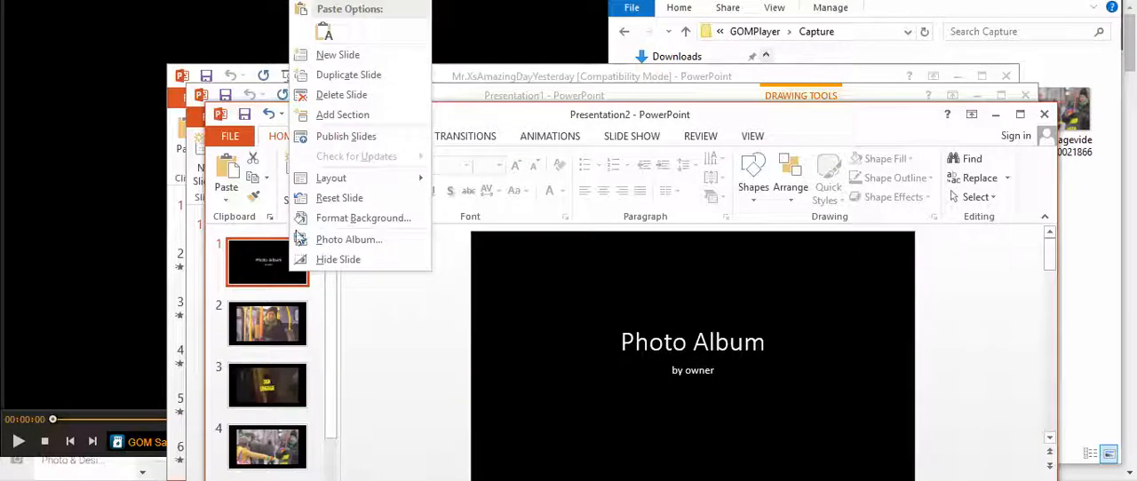
pyautogui.click(338, 95)
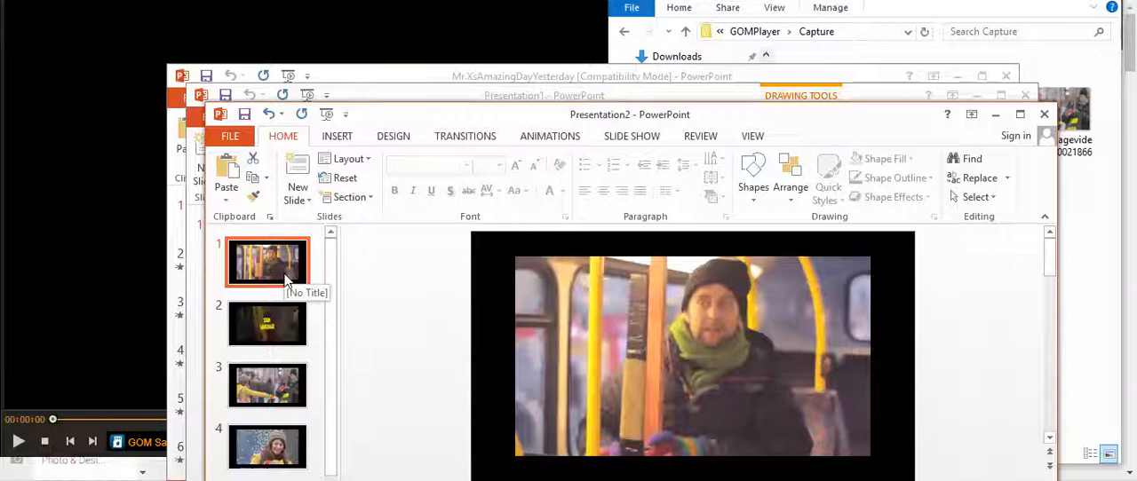
pyautogui.click(284, 324)
pyautogui.click(283, 376)
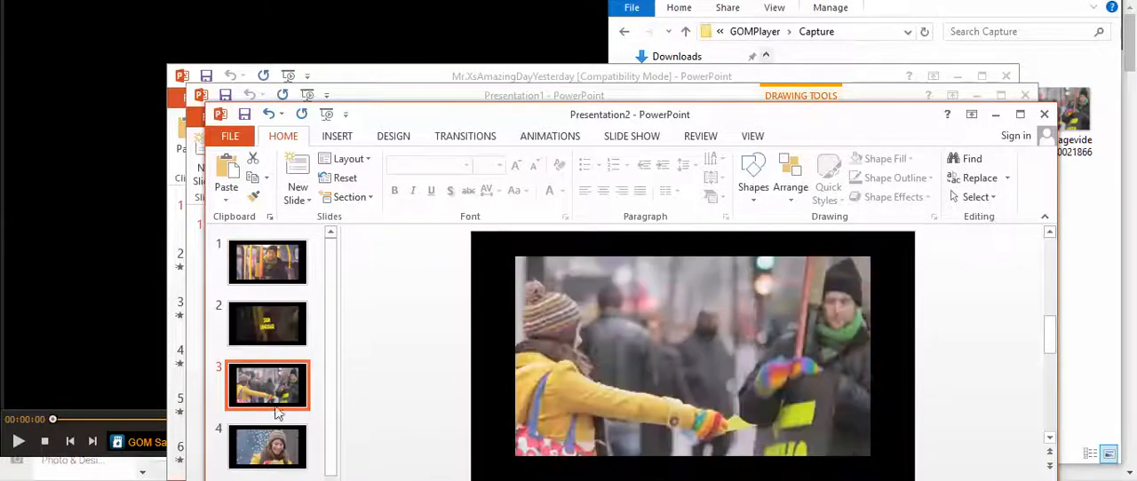
pyautogui.press('Down')
pyautogui.rightClick(303, 268)
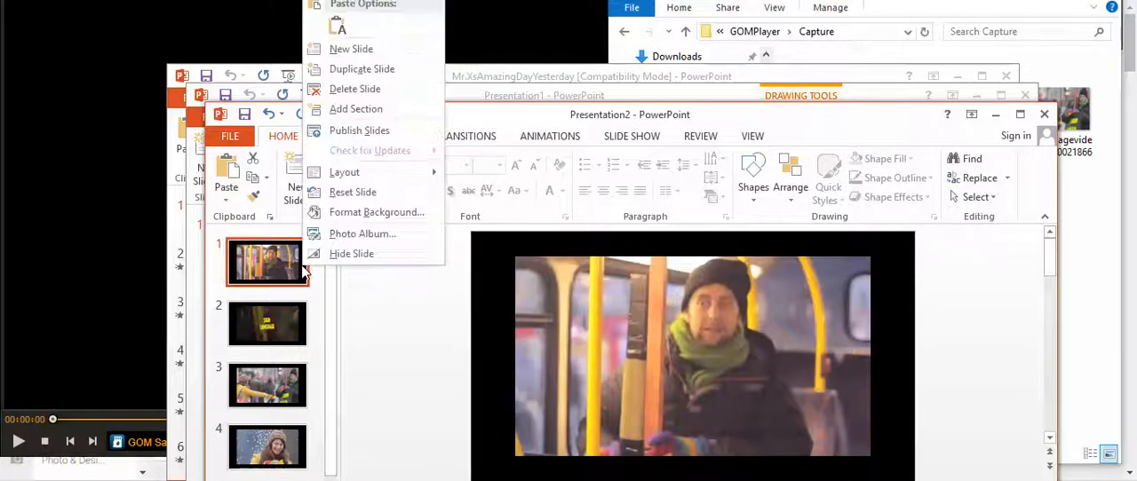
pyautogui.click(419, 308)
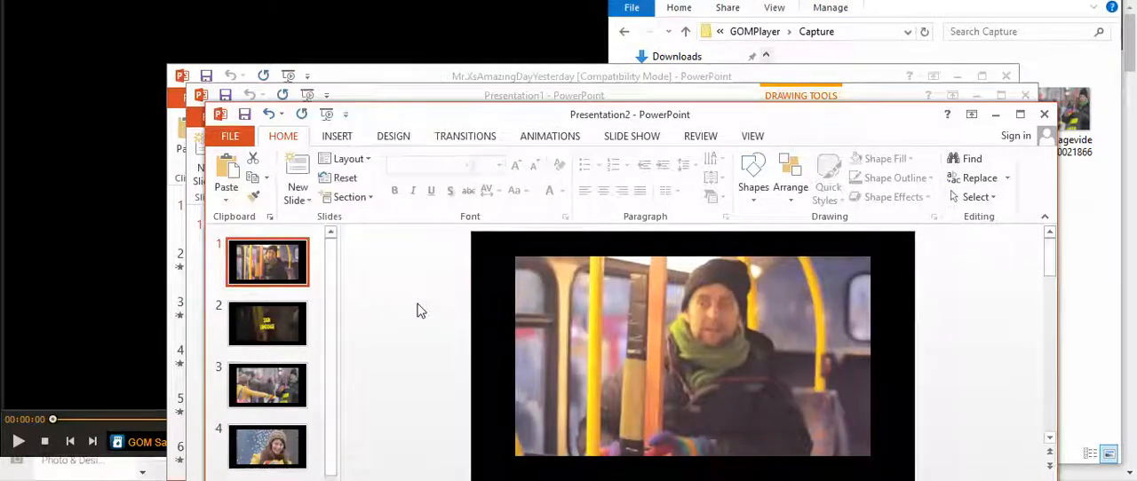
# Close the photo album, the blank presentation and the Mr.XsAmazingDayYesterday presentation
pyautogui.click(1045, 114)
pyautogui.click(568, 244)
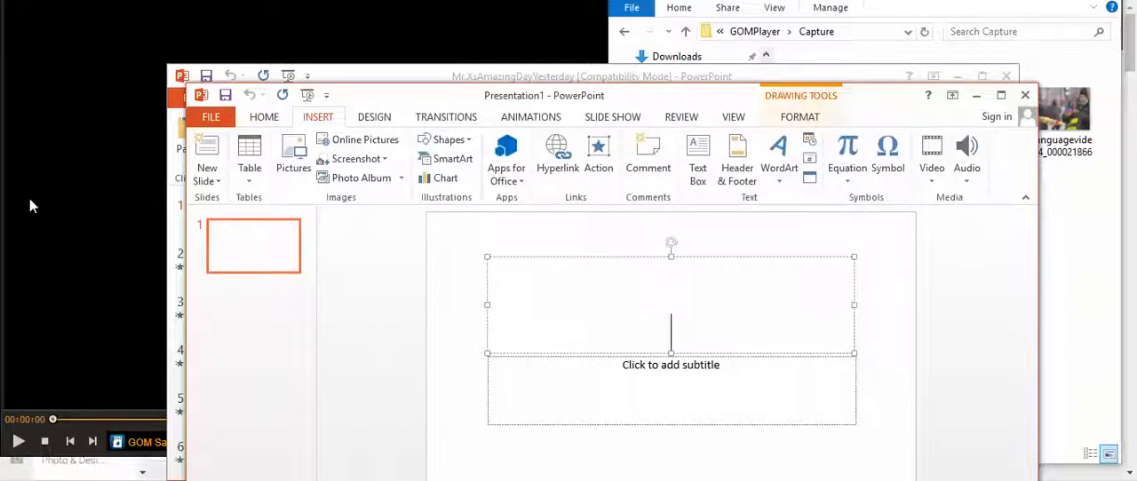
pyautogui.click(1026, 94)
pyautogui.click(1008, 76)
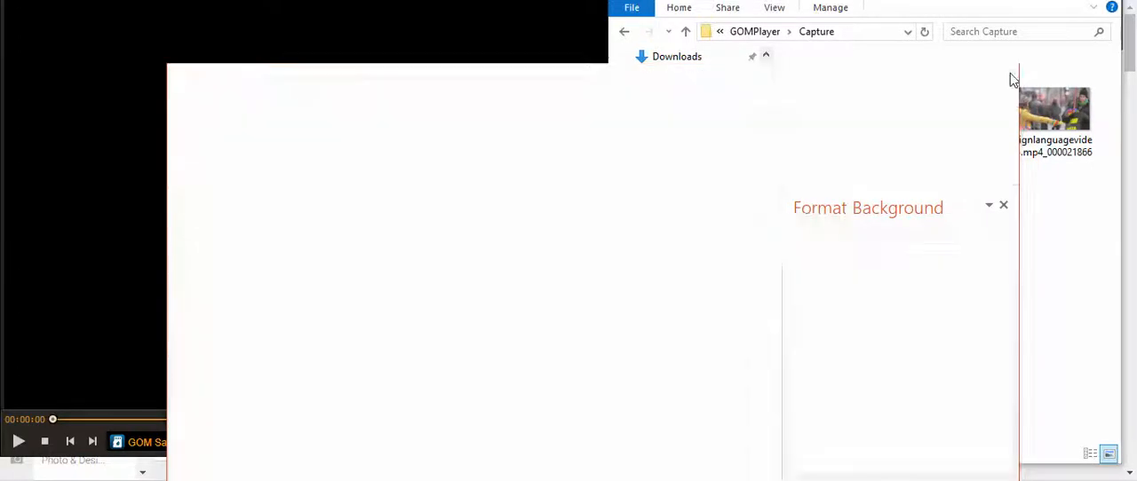